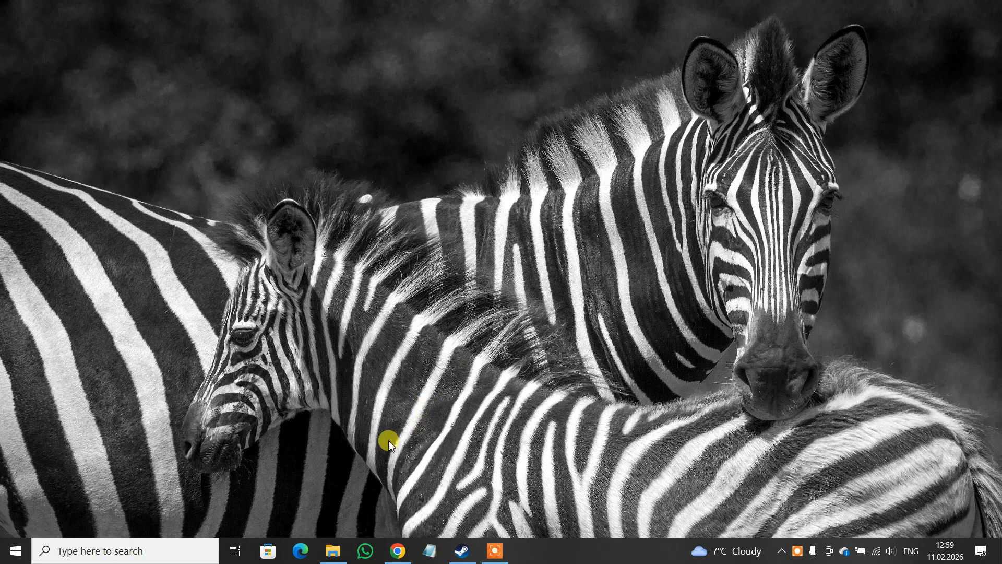
Open Microsoft Store from the Windows search.
left_click(108, 548)
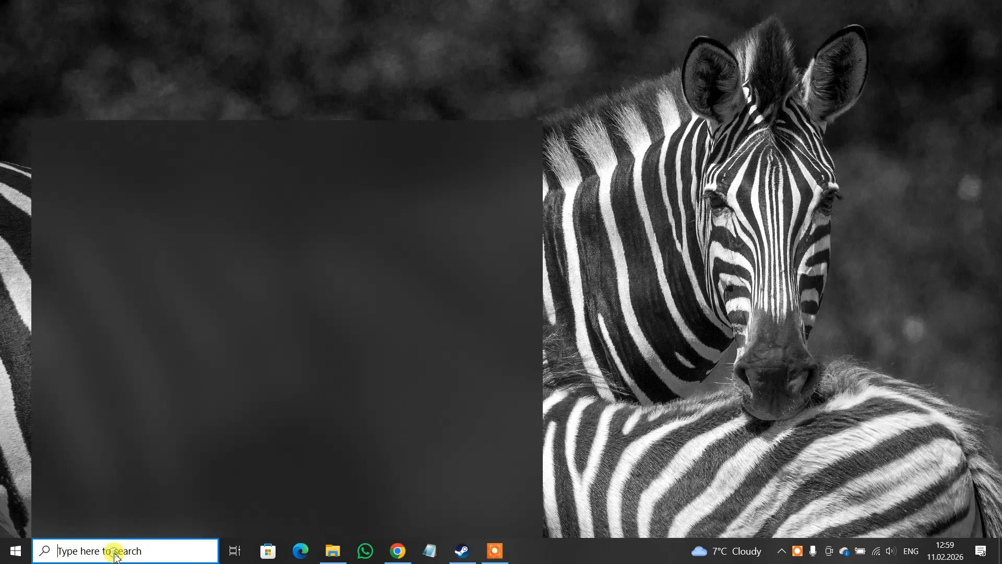
type("mi")
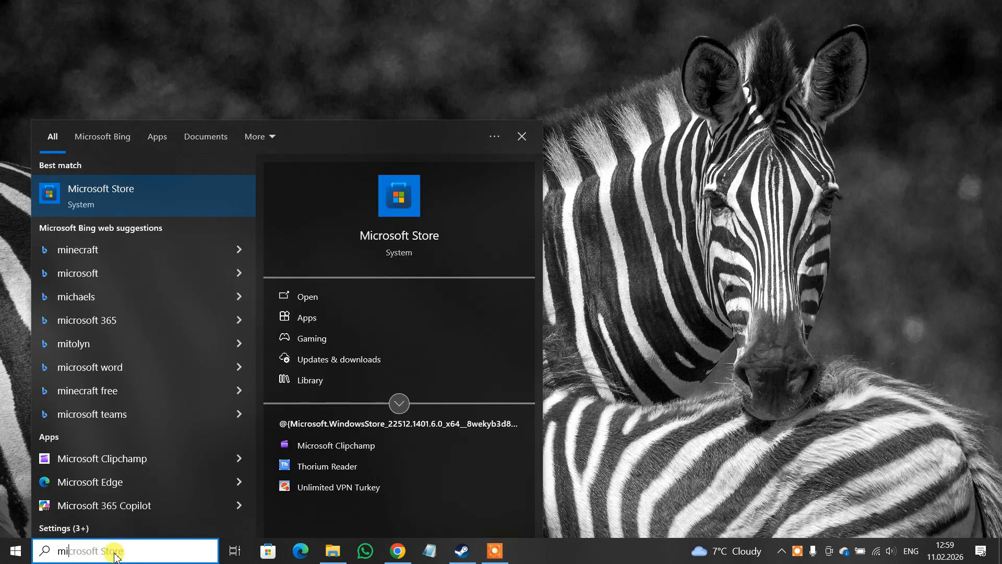
left_click(155, 194)
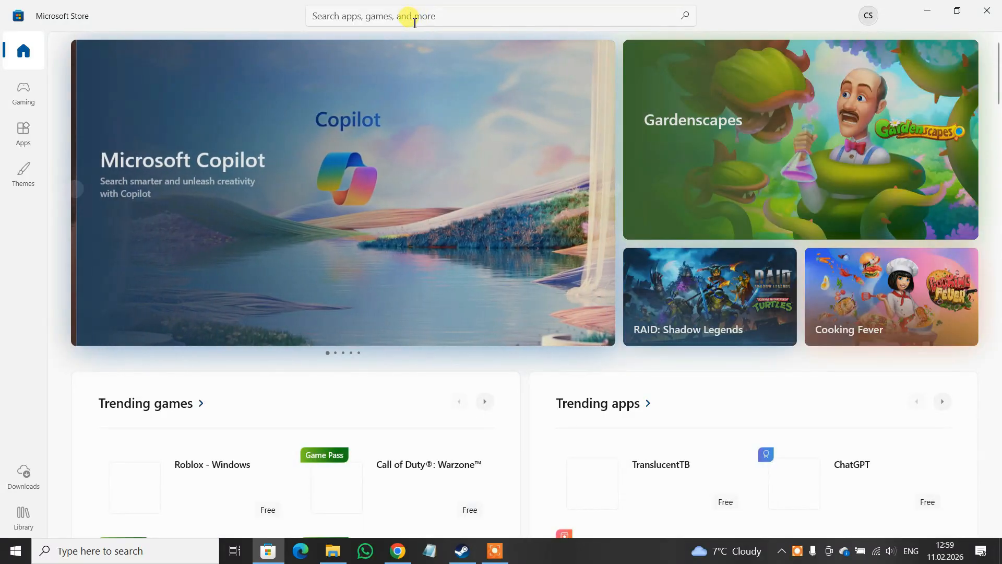
Search the store for clipchamp and open the Microsoft Clipchamp app page.
left_click(413, 20)
type("c")
type("limp")
key("BackSpace")
key("BackSpace")
key("BackSpace")
type("ipcha")
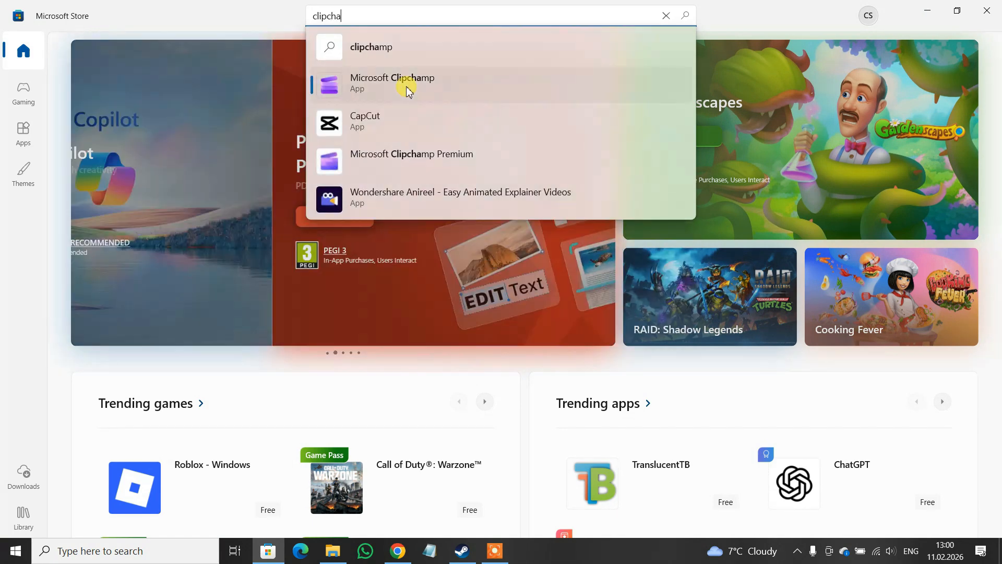
left_click(408, 85)
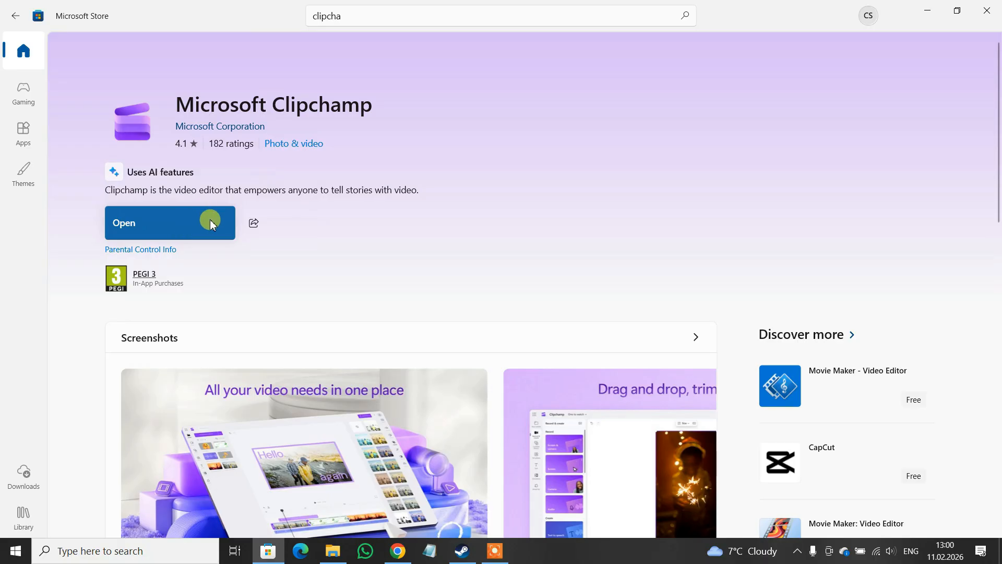
Launch Clipchamp, start a new video from scratch and maximize the editor window.
left_click(159, 229)
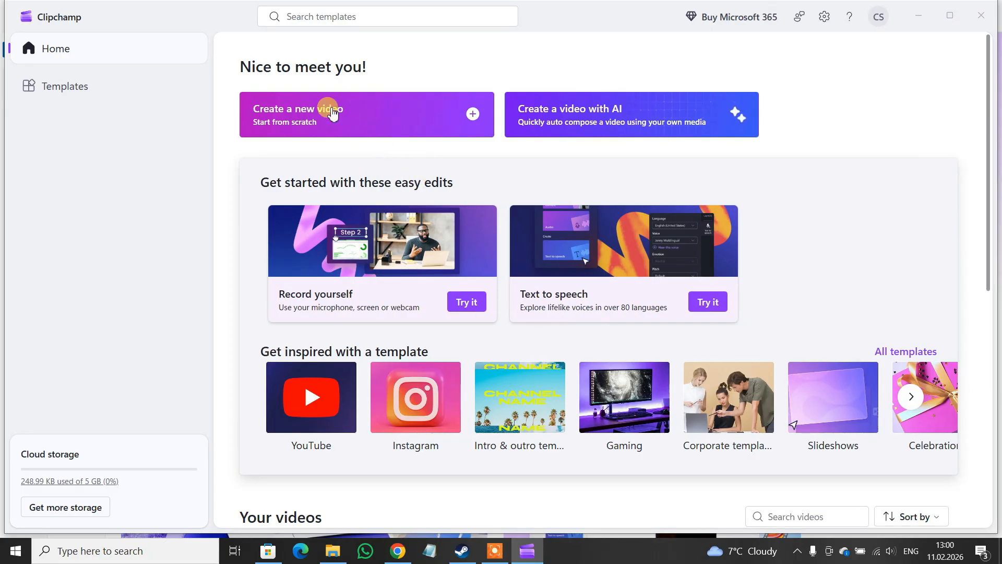
left_click(357, 118)
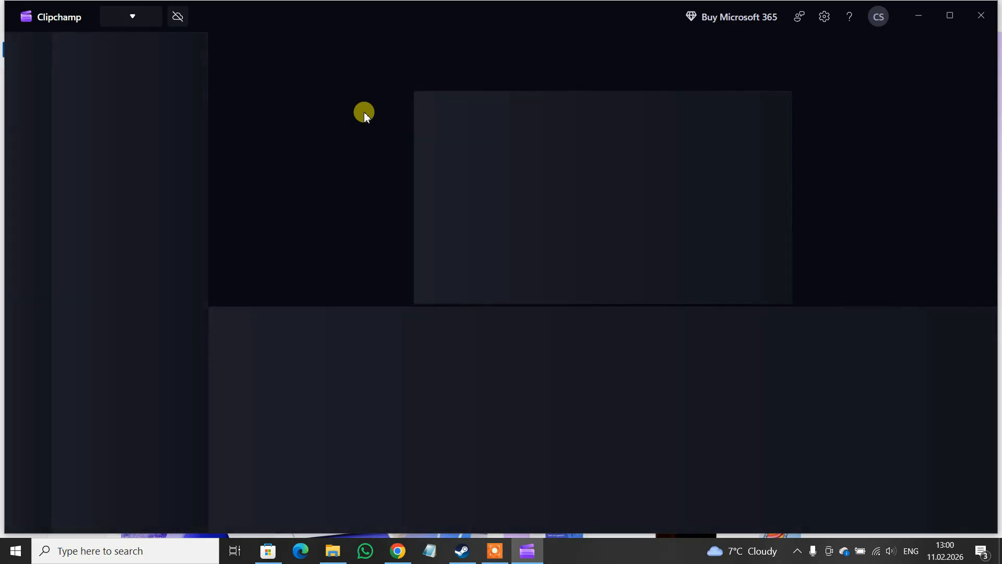
left_click(951, 15)
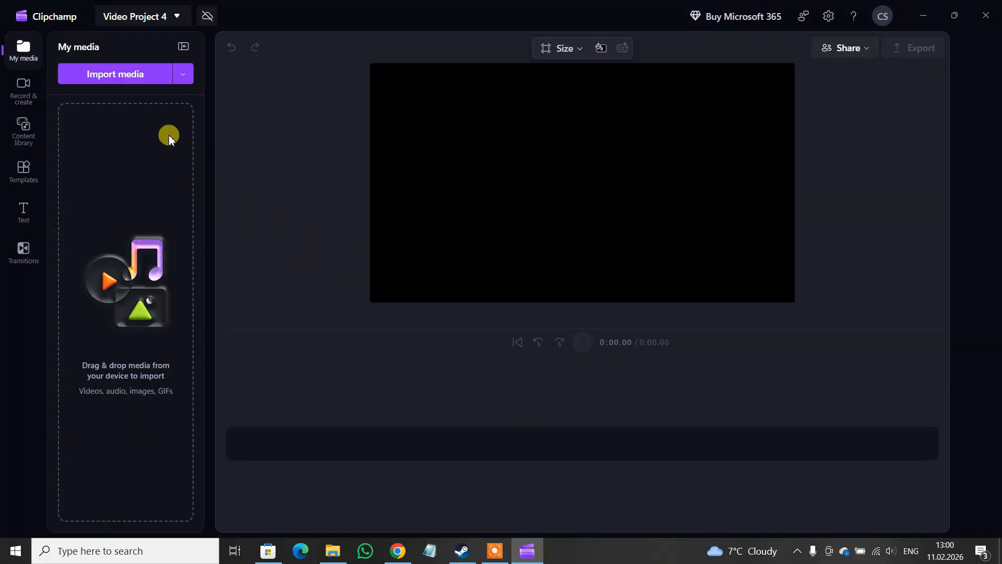
Import the video part2rafail.mp4 into the project and add it to the timeline.
left_click(129, 77)
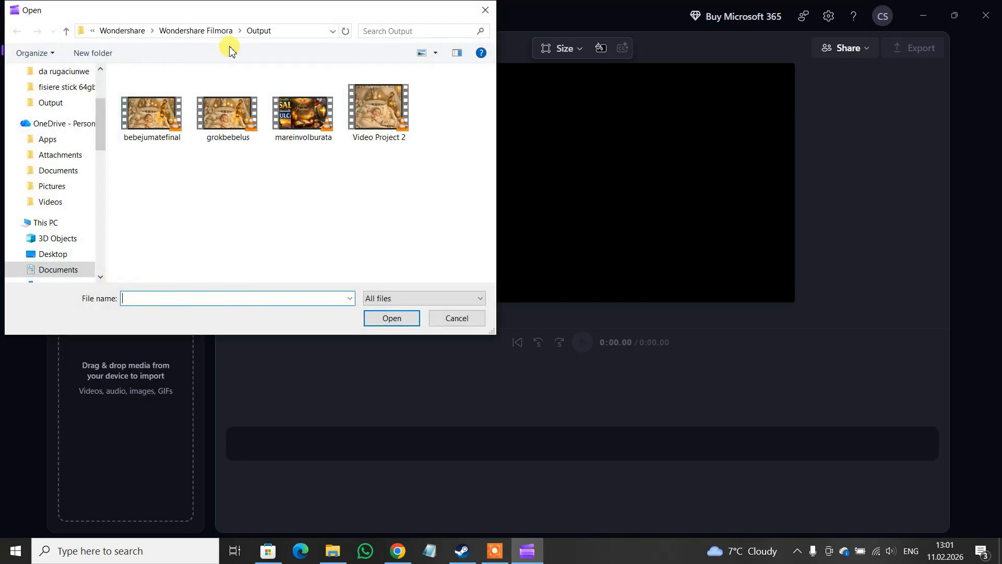
left_click(161, 137)
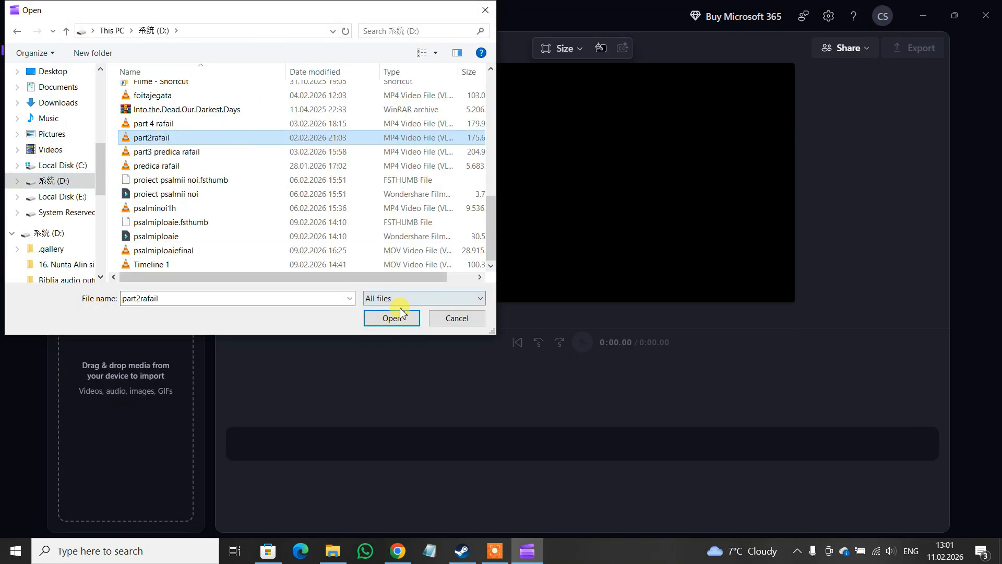
left_click(392, 318)
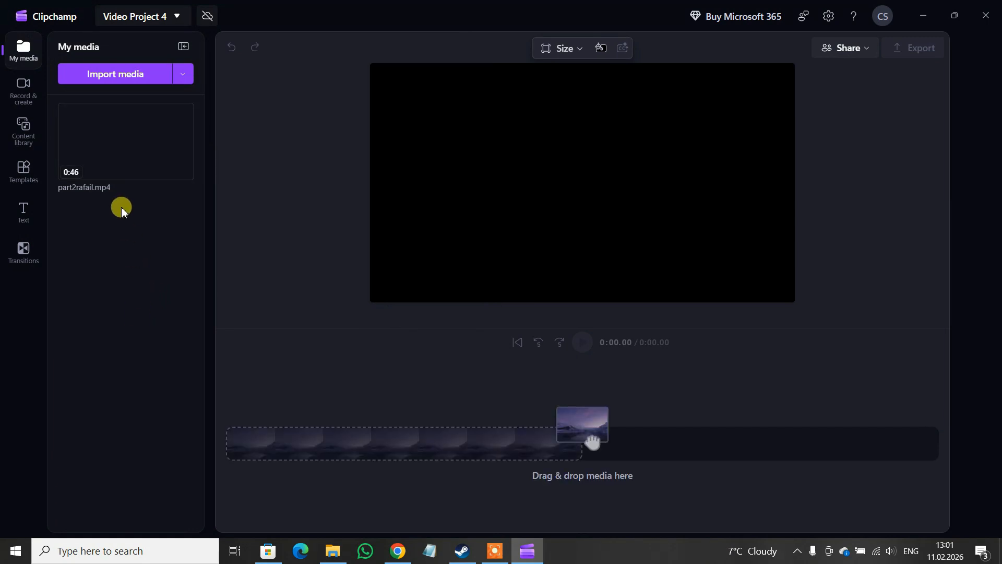
left_click_drag(125, 139, 373, 458)
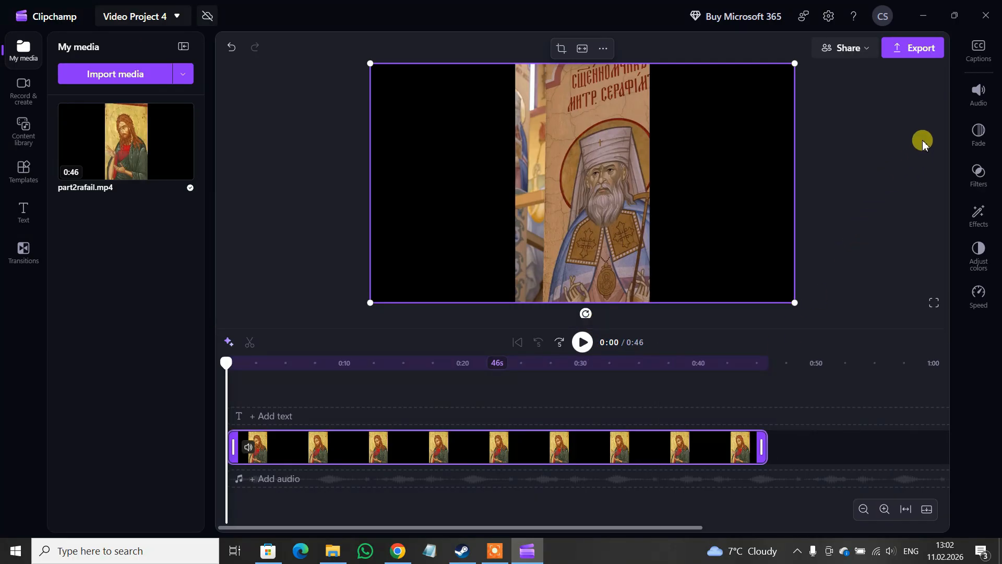
Generate AI autocaptions for the video with Romanian (Romania) as the transcription language.
left_click(980, 53)
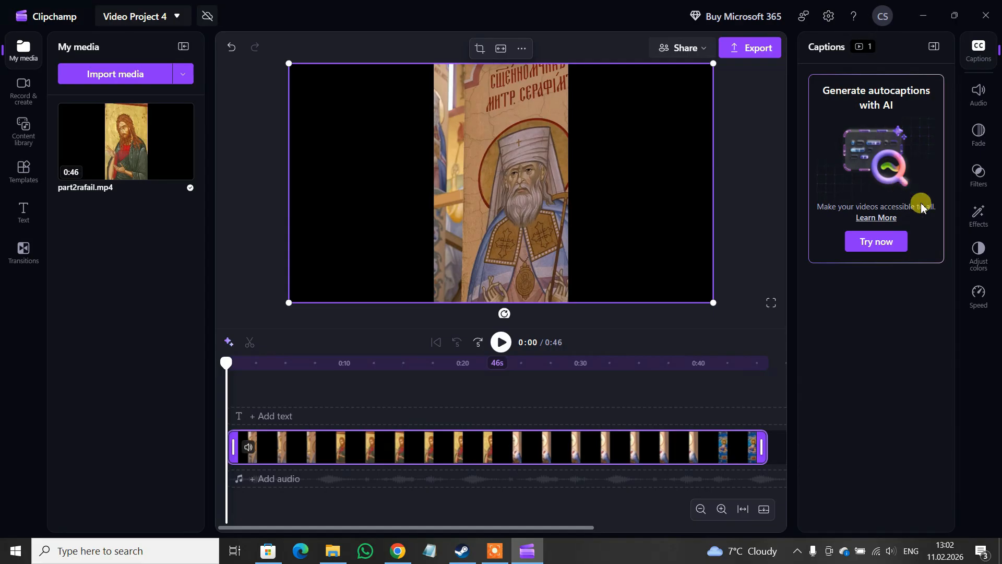
left_click(890, 244)
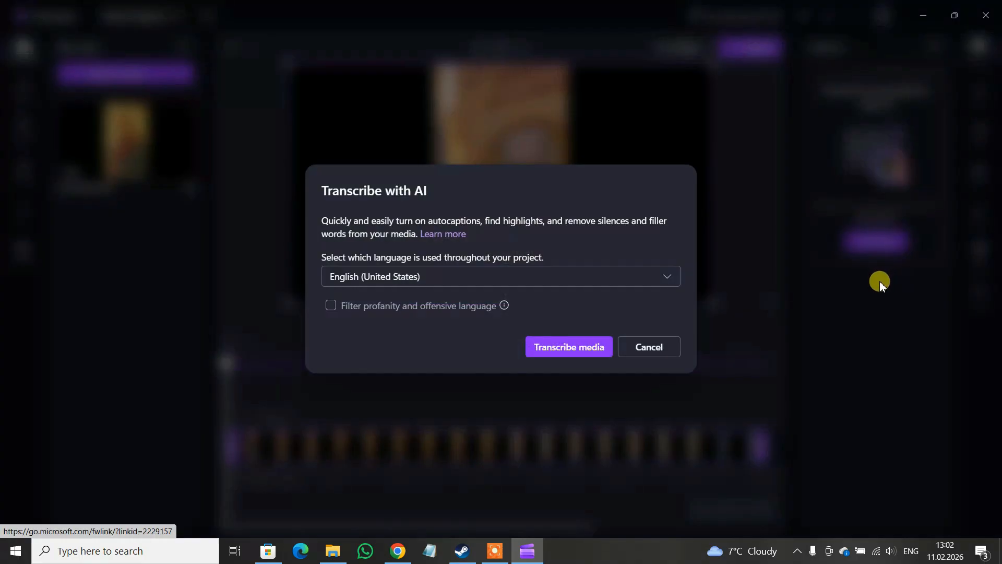
left_click(667, 278)
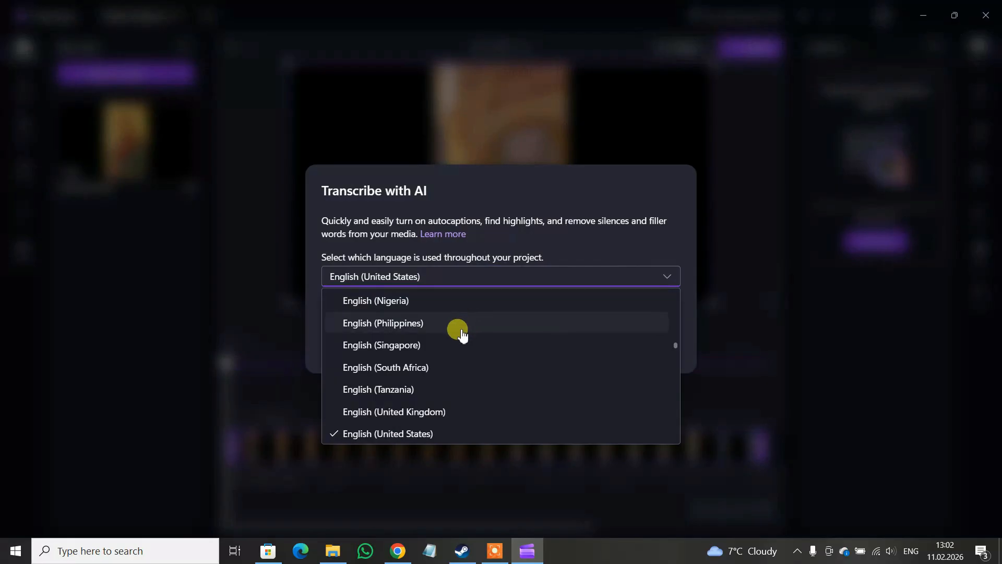
scroll(427, 350, "down", 1)
scroll(427, 355, "down", 10)
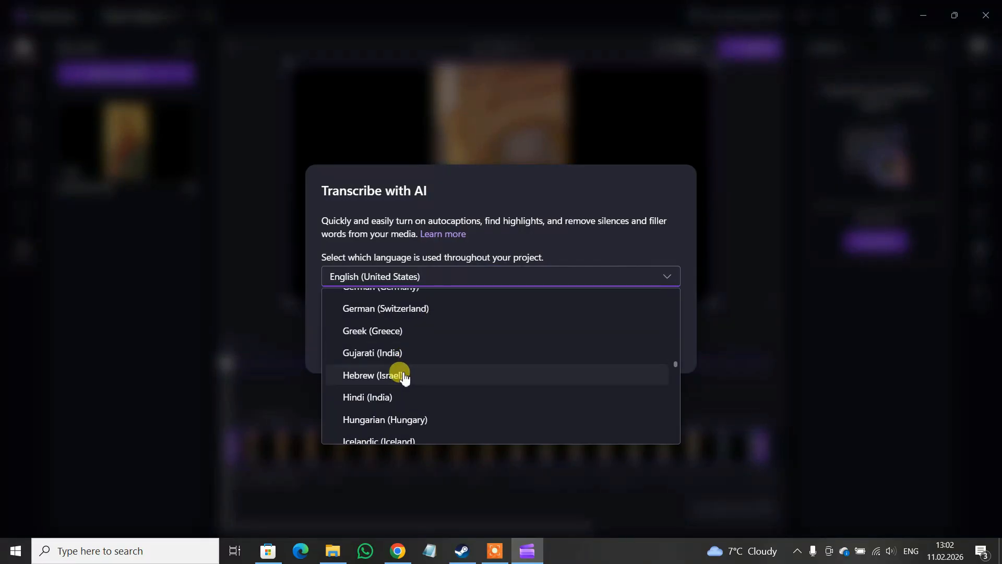
scroll(401, 374, "down", 5)
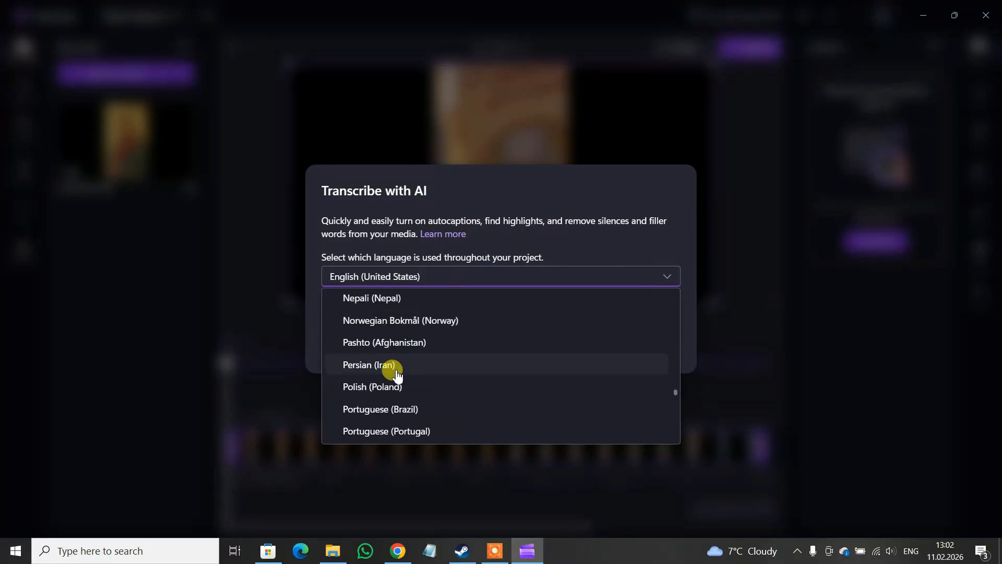
scroll(394, 376, "down", 2)
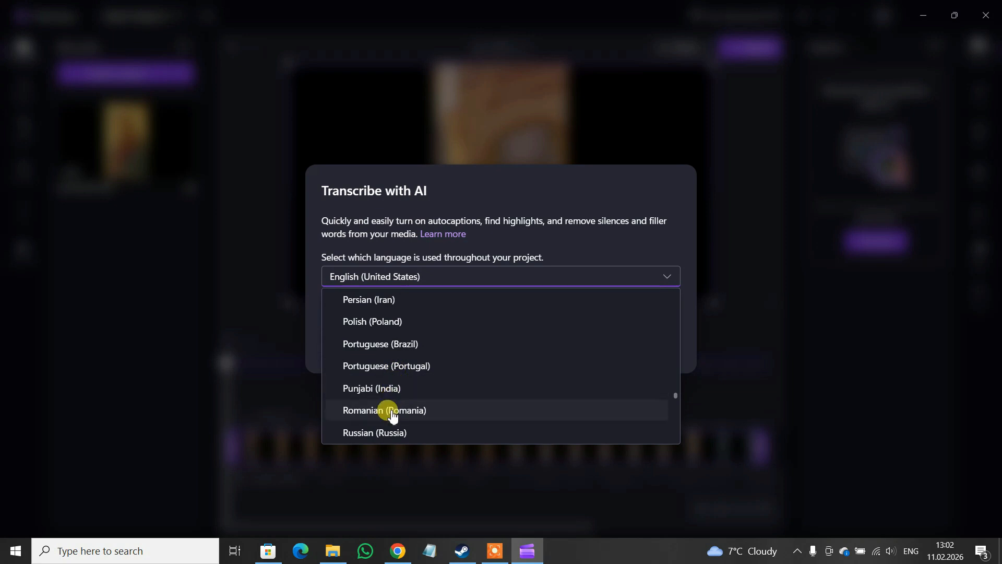
left_click(390, 410)
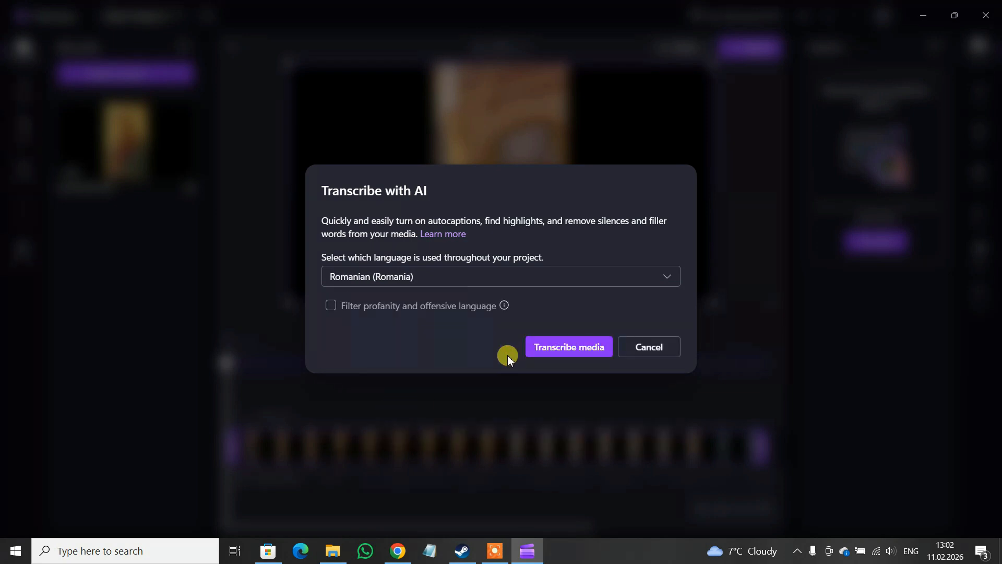
left_click(554, 348)
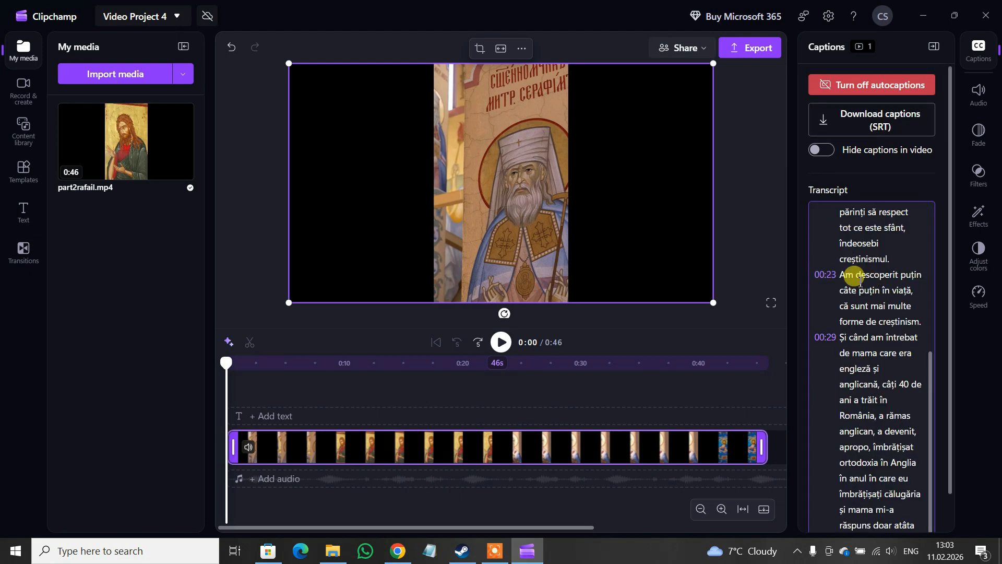
Review the generated transcript and the captions shown at the start of the video.
scroll(856, 277, "up", 3)
scroll(887, 309, "up", 3)
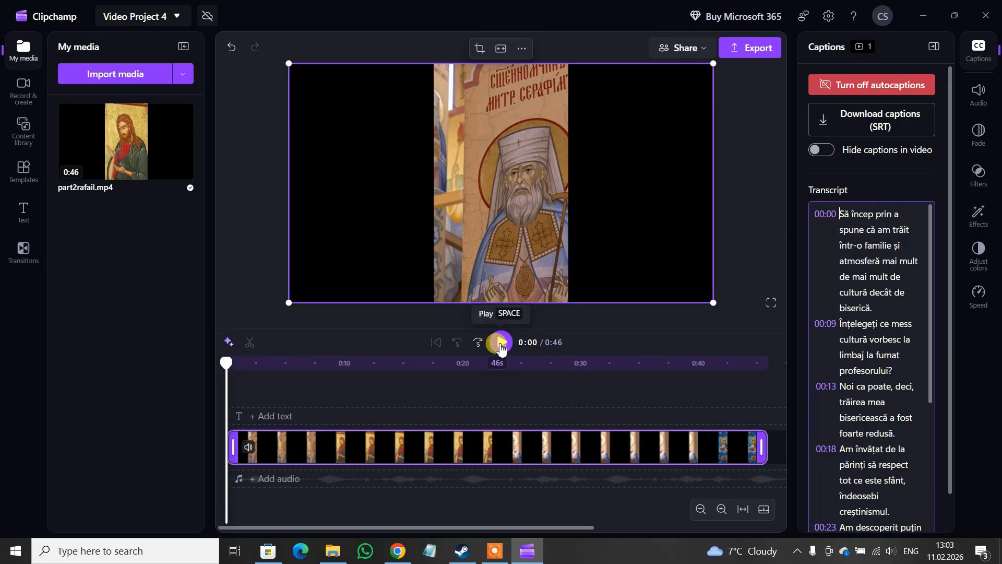
left_click_drag(228, 366, 254, 374)
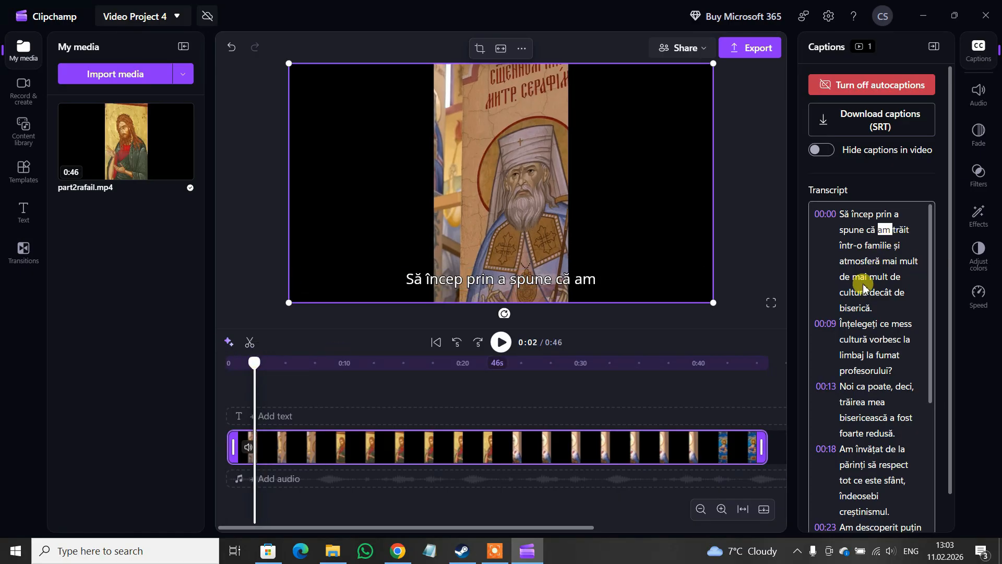
scroll(924, 264, "down", 1)
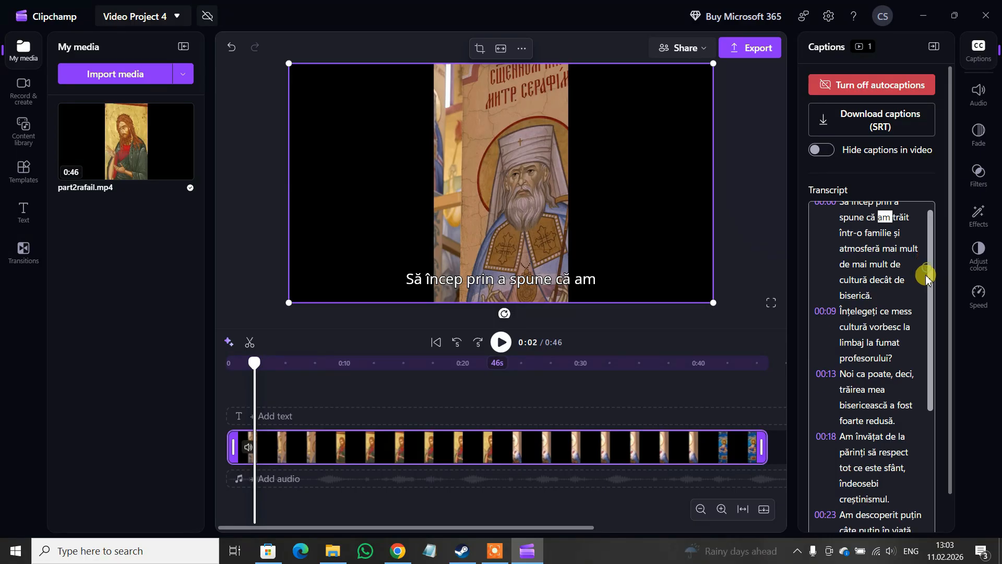
Widen the caption box in the preview and set the caption font to Poiret One.
left_click(506, 282)
left_click_drag(703, 289, 750, 280)
left_click(841, 102)
scroll(854, 209, "down", 3)
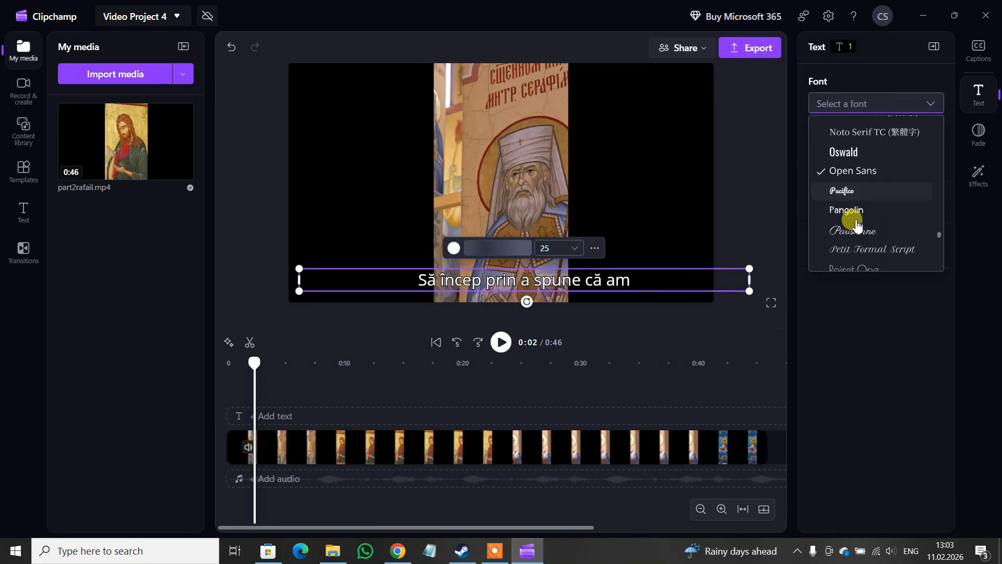
left_click(856, 234)
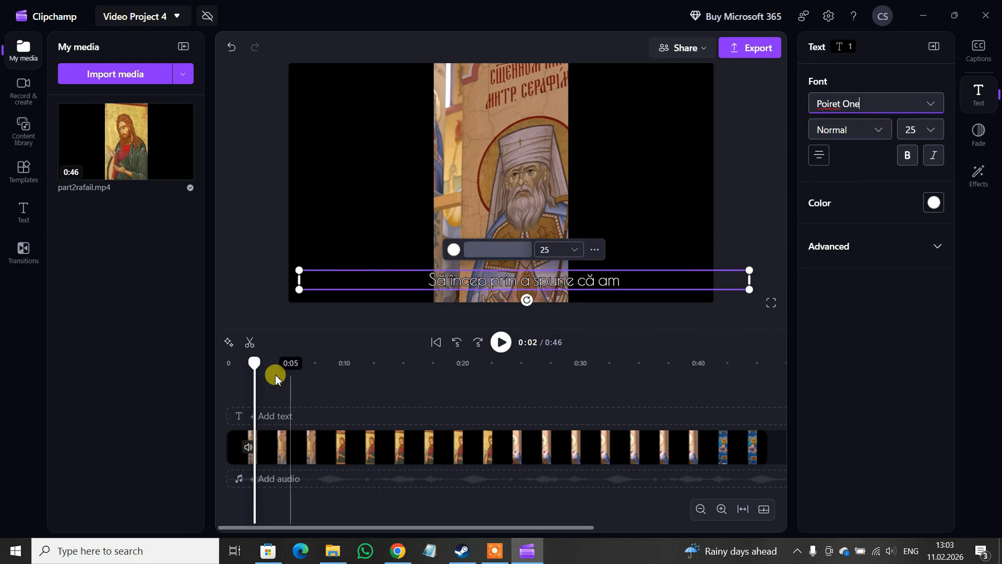
Scrub through the timeline to preview the styled captions at different points.
left_click_drag(257, 367, 341, 373)
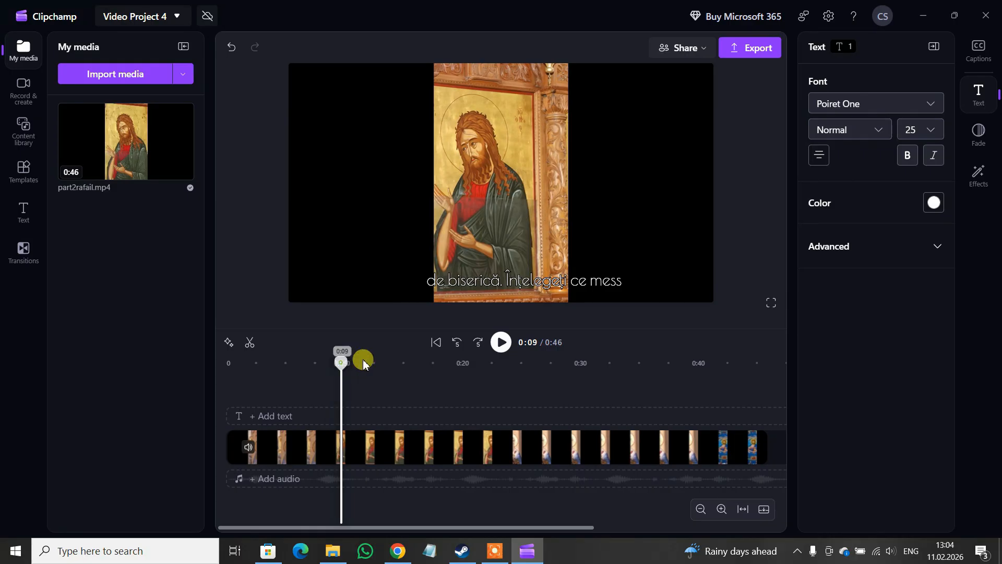
left_click(502, 364)
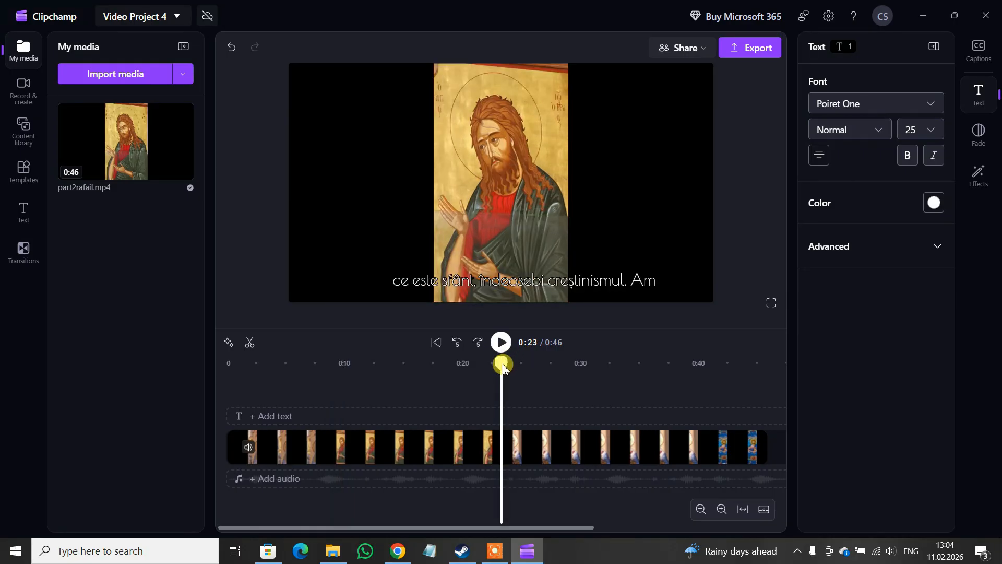
left_click_drag(504, 369, 447, 368)
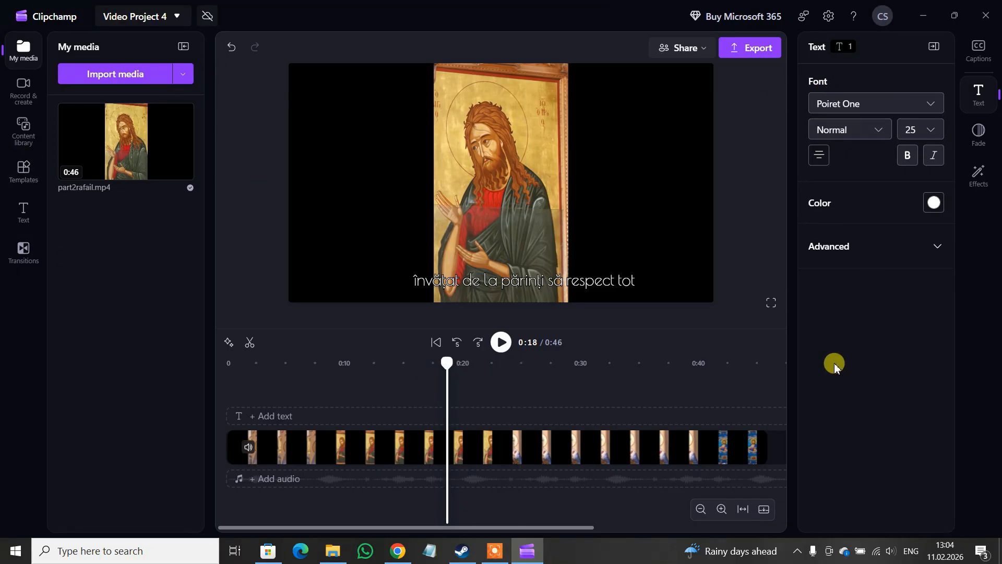
left_click(618, 363)
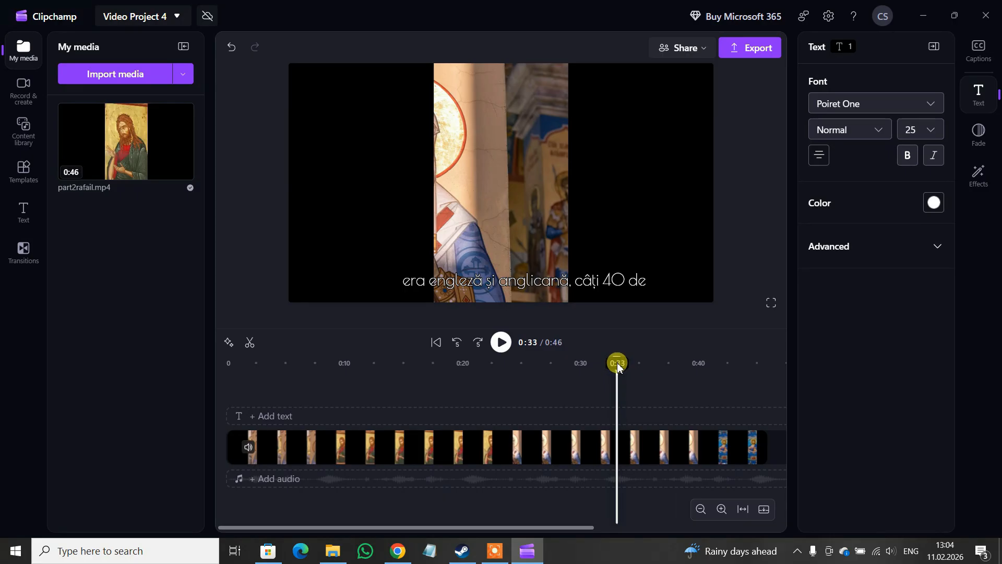